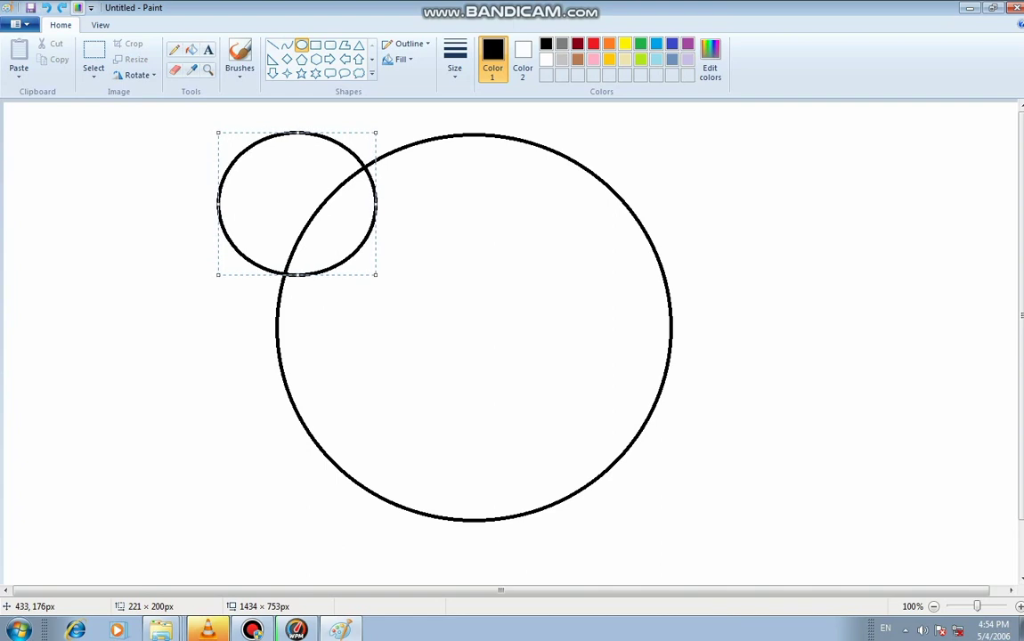
Step: Duplicate the small circle with transparent selection and place the two circles over the large circle's upper-left and upper-right edges as ears
left_click_drag(293, 202, 155, 227)
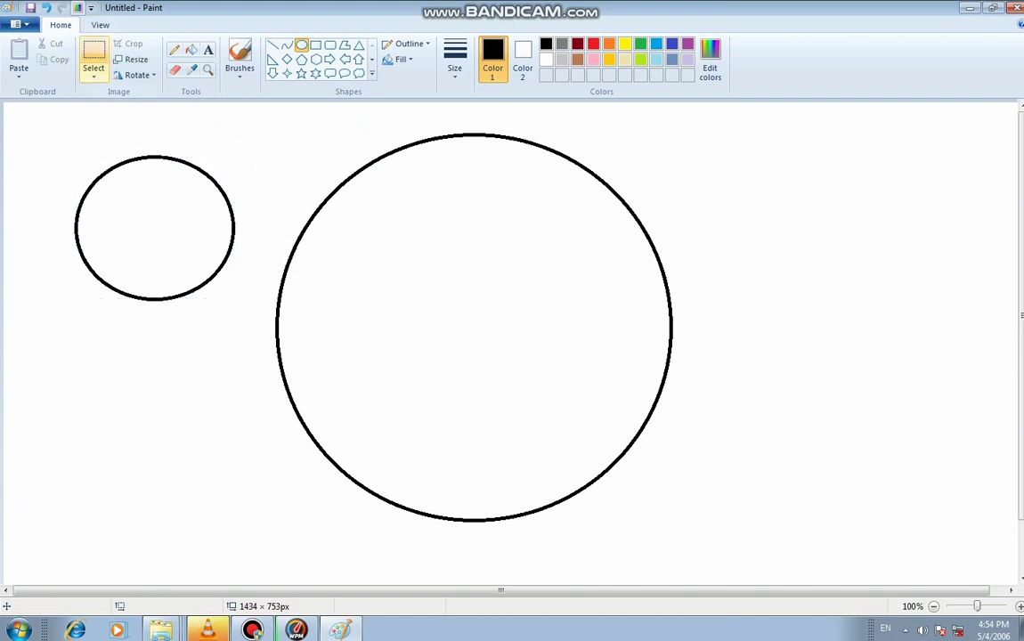
left_click(94, 58)
left_click_drag(54, 132, 244, 327)
left_click(94, 76)
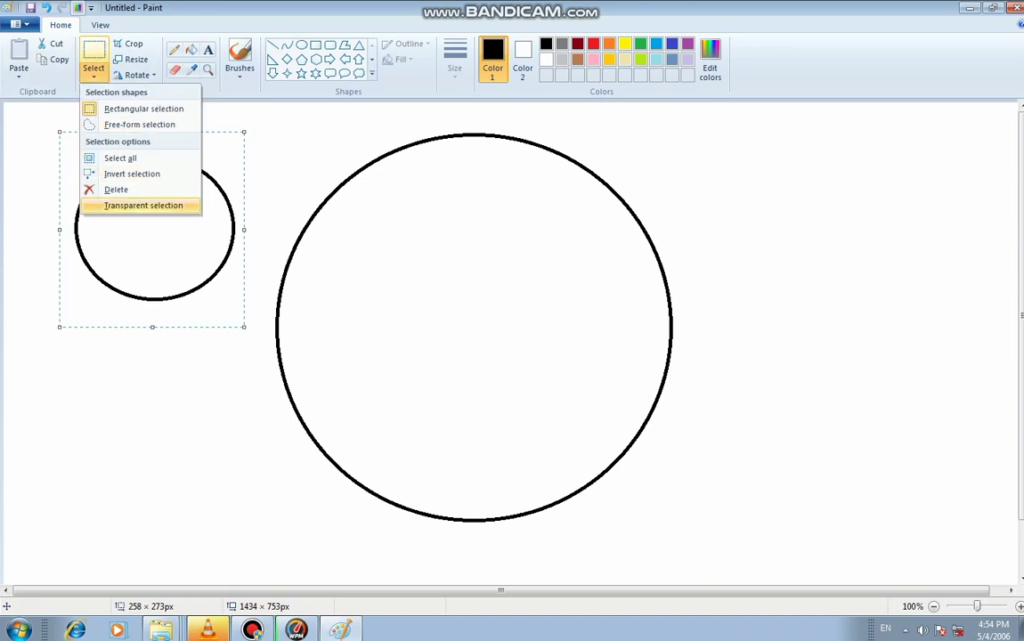
left_click(125, 203)
left_click(59, 59)
left_click(19, 51)
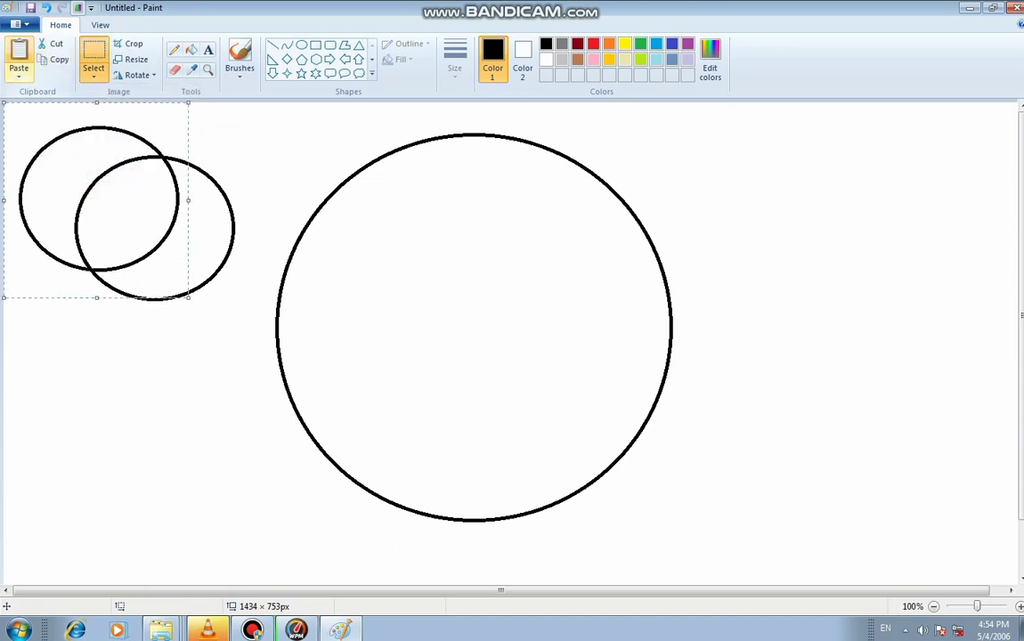
left_click_drag(64, 180, 600, 173)
left_click_drag(49, 134, 245, 322)
left_click_drag(155, 238, 339, 213)
Step: Erase small gaps where the ear circles cross the head and fill the ear arcs inside the head with white
left_click(174, 69)
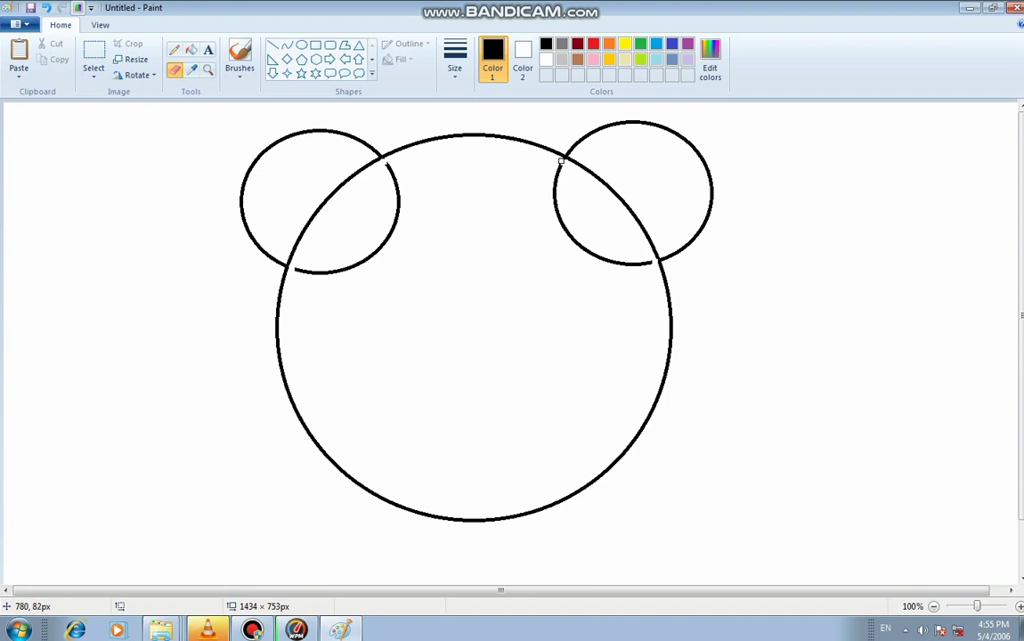
left_click(192, 49)
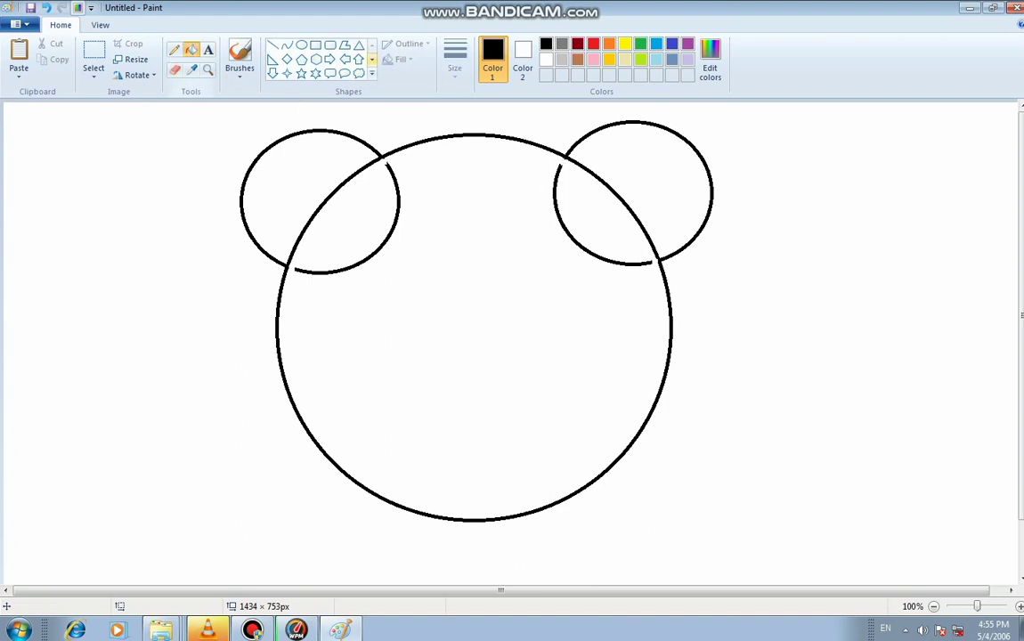
left_click(497, 222)
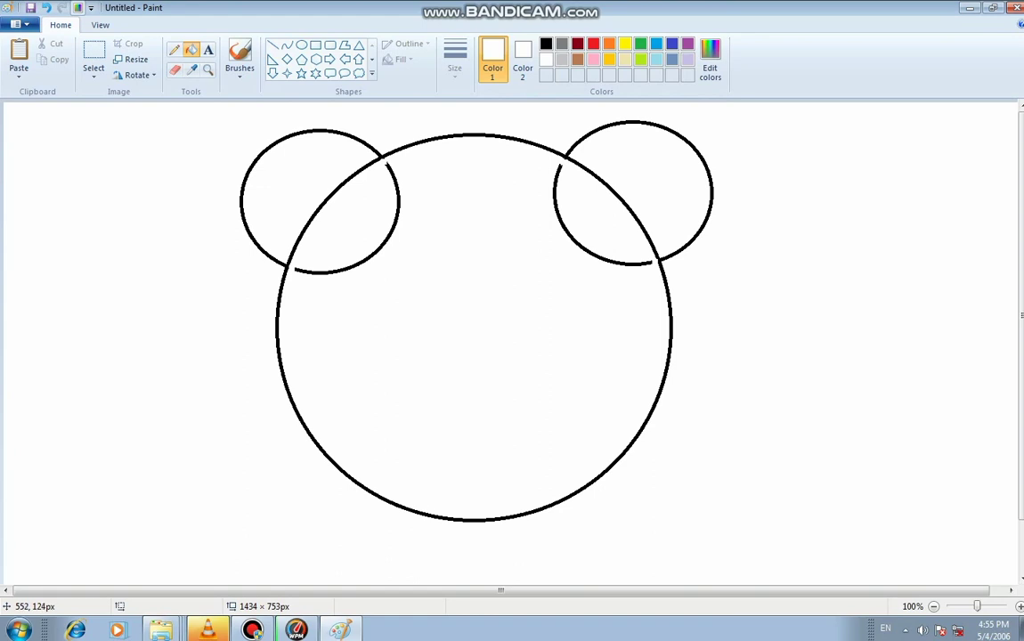
left_click(397, 191)
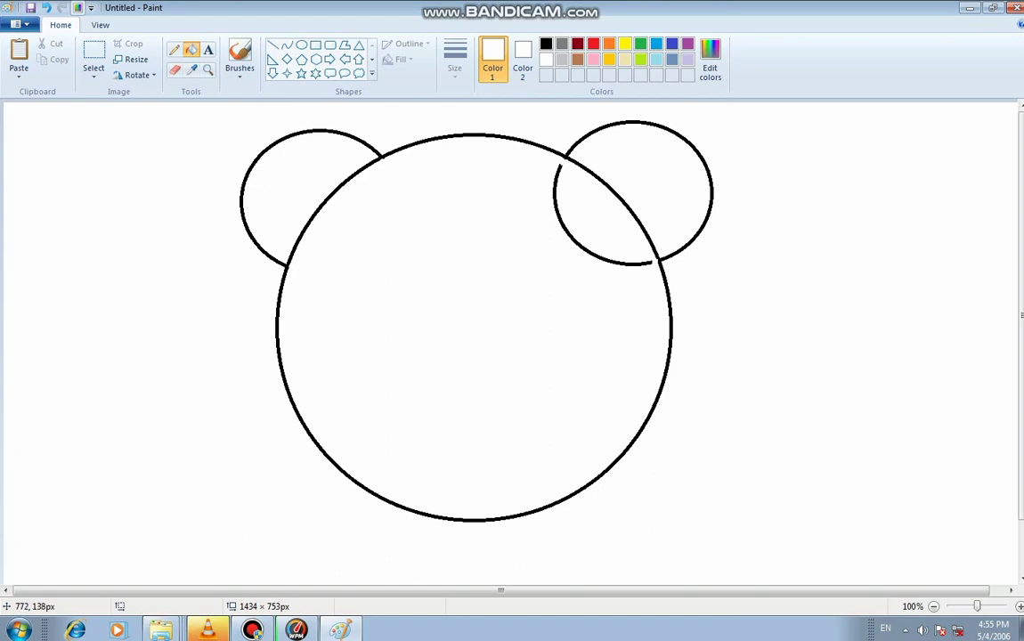
left_click(553, 203)
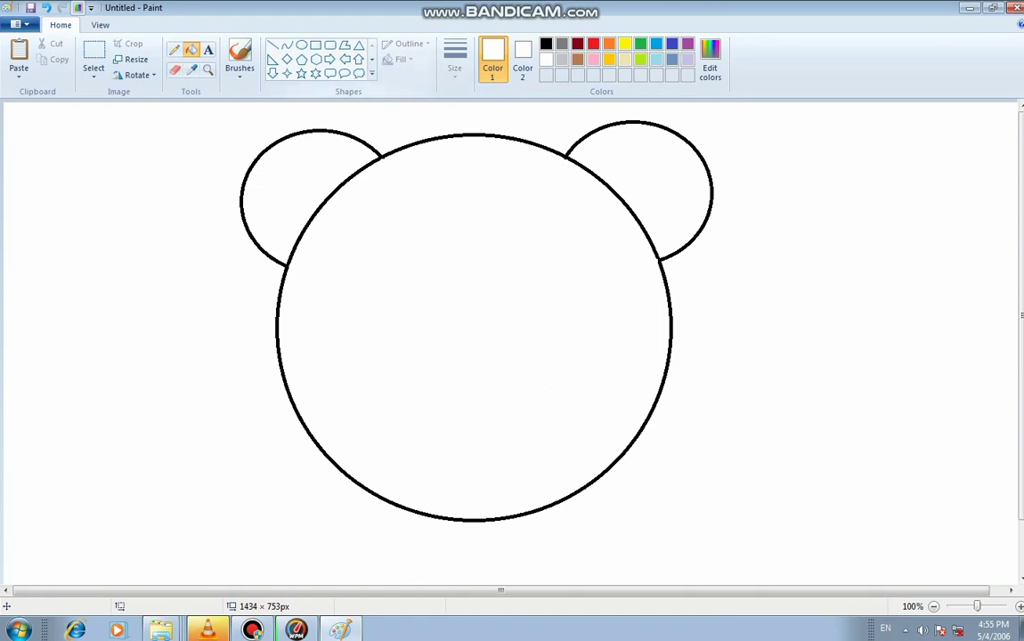
Step: Draw a black-outlined oval about 120 × 133 px as an eye in the upper-left part of the head
left_click(301, 44)
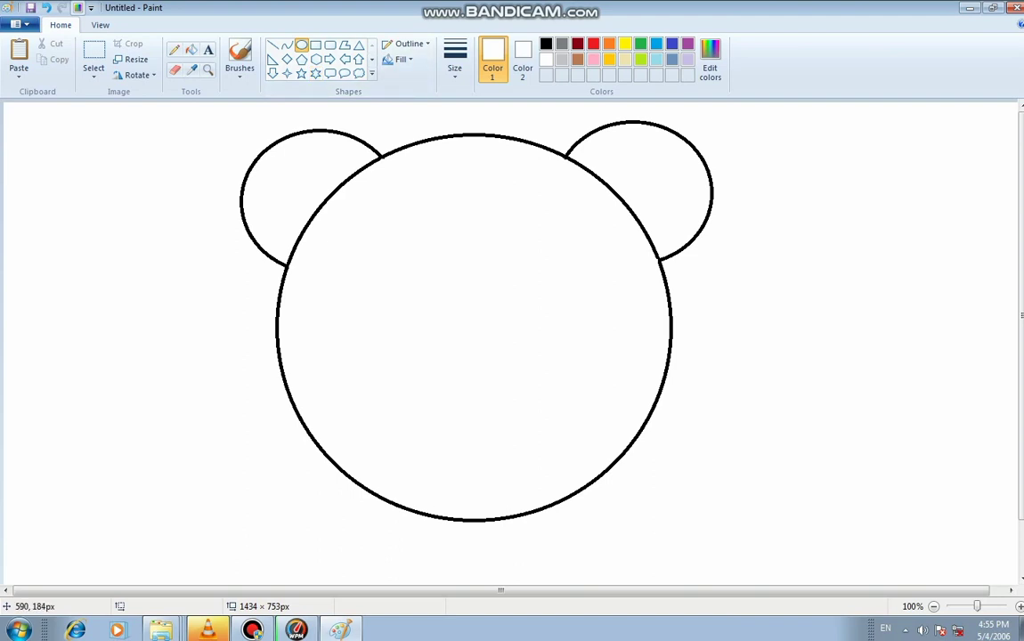
left_click_drag(367, 232, 426, 290)
left_click(545, 44)
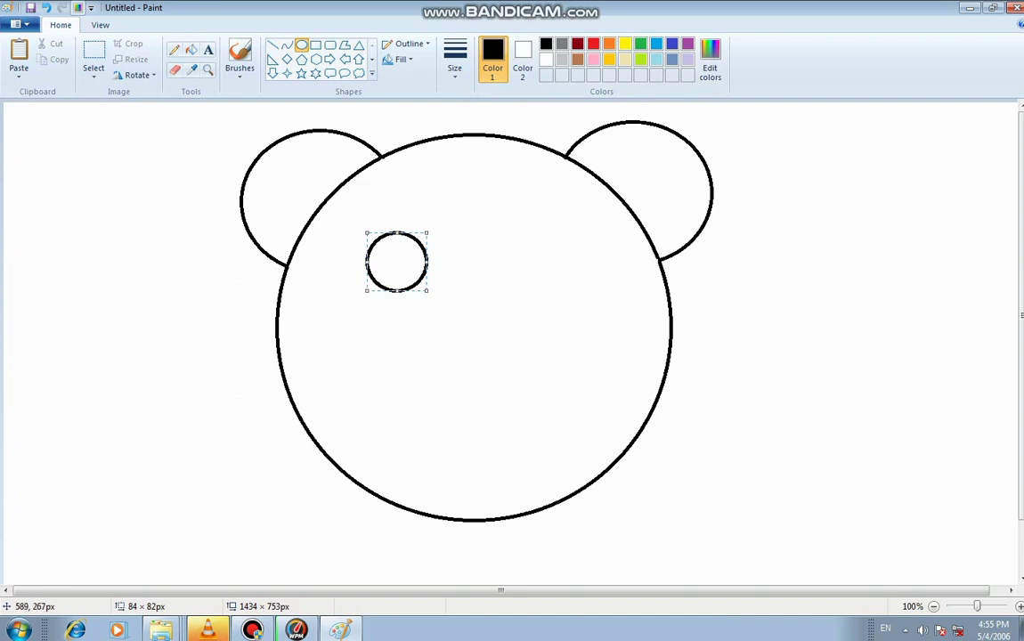
left_click_drag(425, 292, 452, 327)
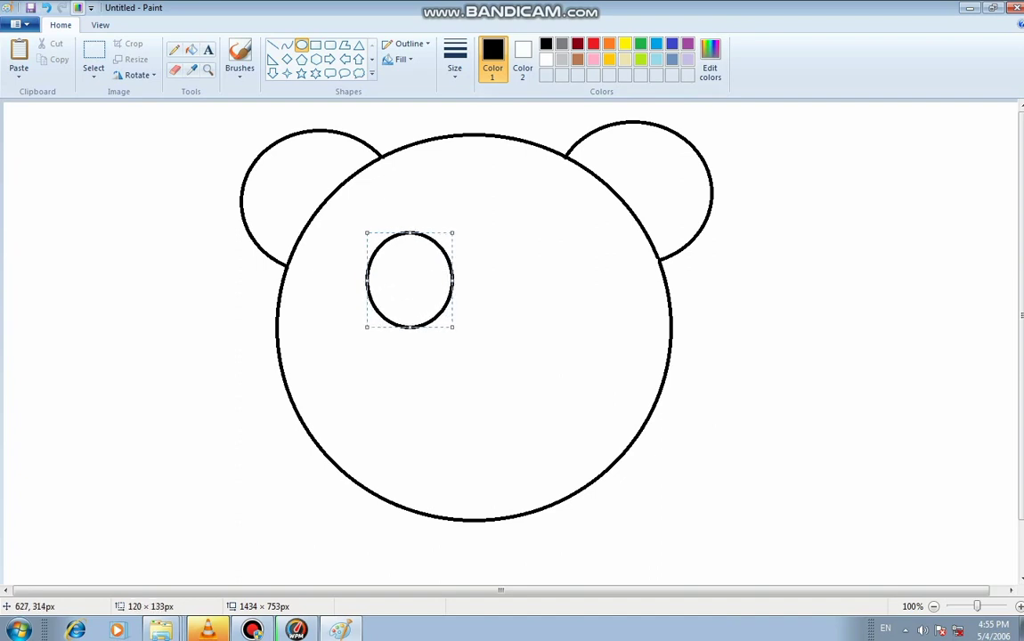
left_click_drag(425, 276, 410, 248)
left_click(469, 287)
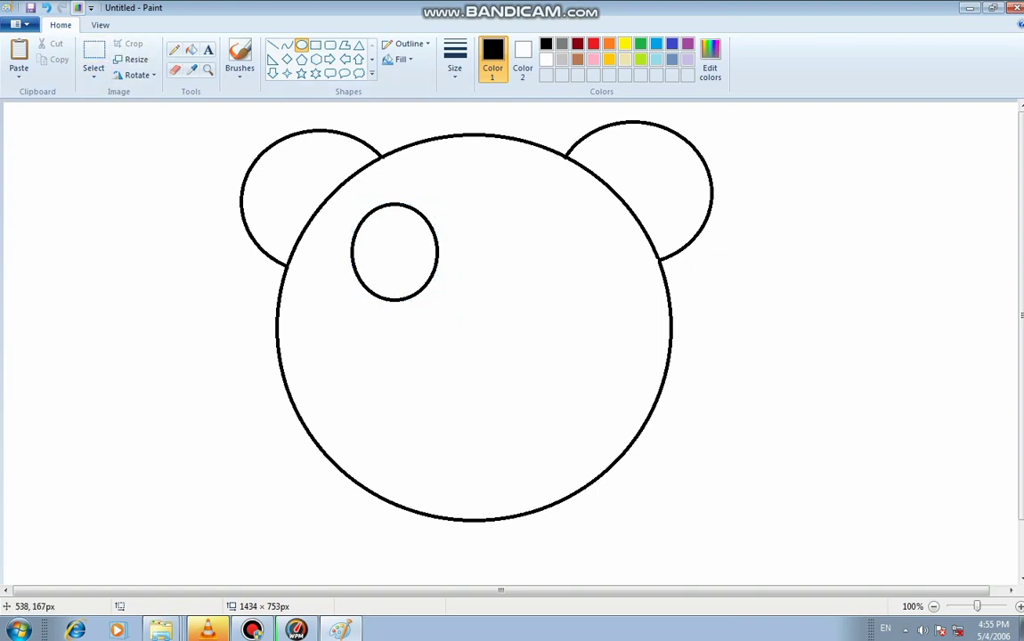
Step: Draw two small circles stacked inside the eye and fill the area around them with black
mouse_move(386, 218)
left_mouse_down()
mouse_move(406, 253)
mouse_move(419, 251)
mouse_move(416, 293)
mouse_move(397, 266)
left_mouse_up()
left_click(192, 49)
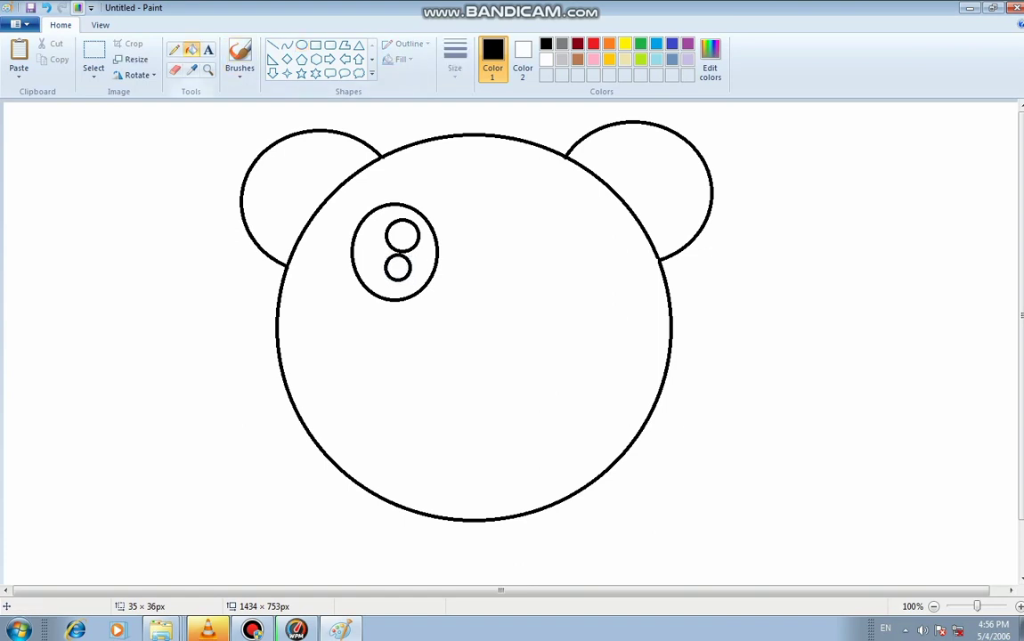
left_click(419, 251)
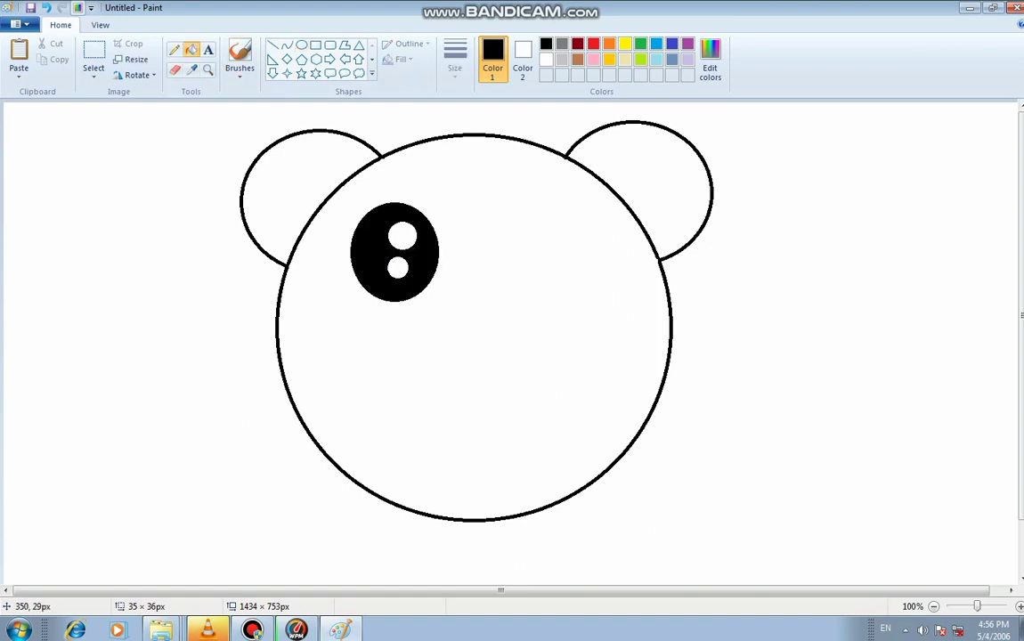
Step: Select the eye with a rectangular selection and widen the selection to 139 × 164 px
left_click(94, 74)
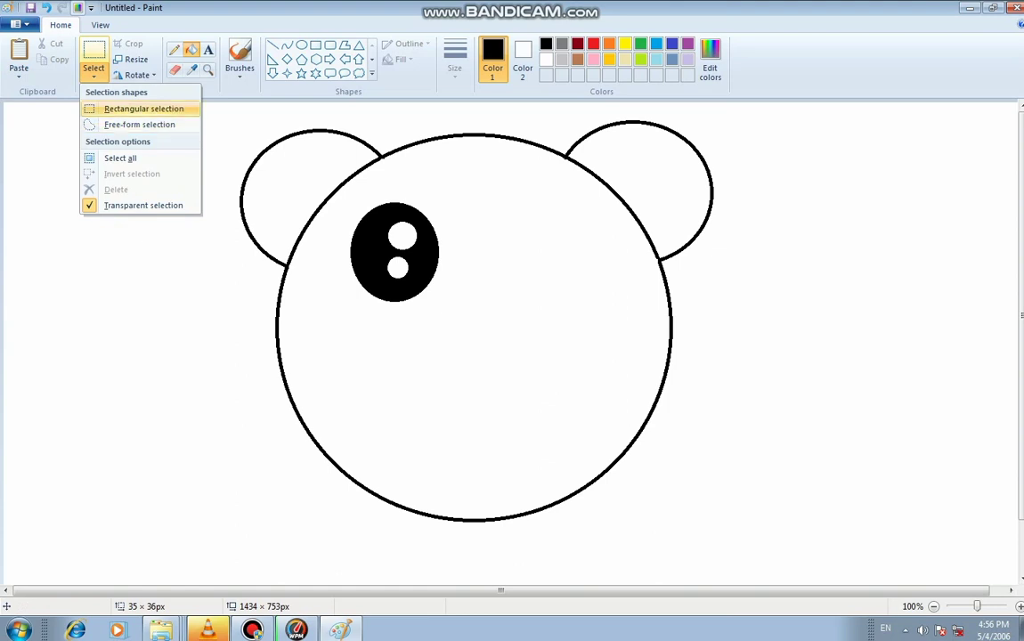
left_click(143, 108)
left_click_drag(351, 194, 445, 311)
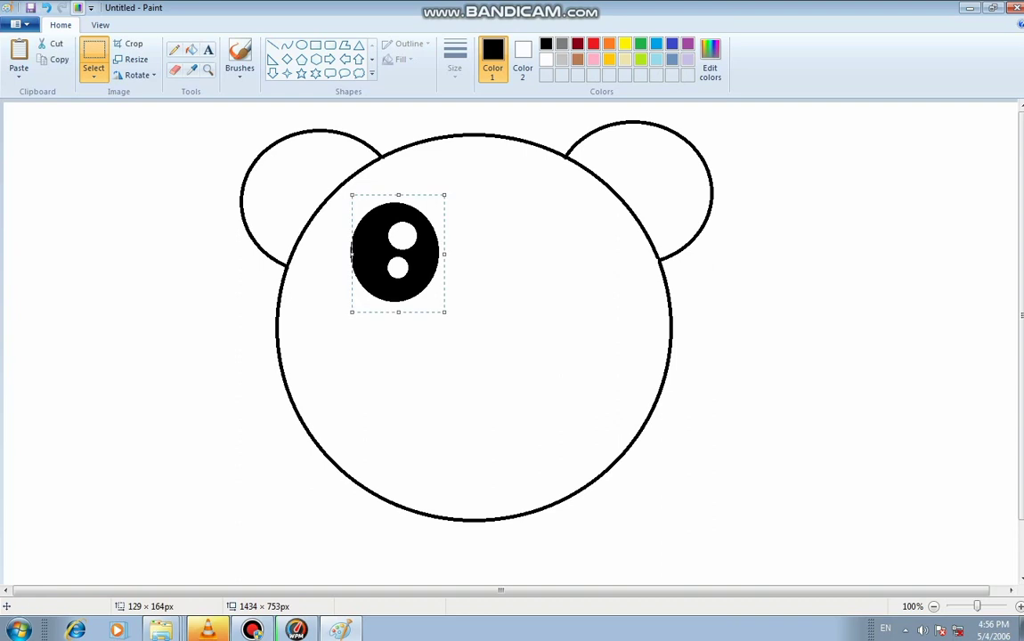
left_click_drag(352, 254, 345, 253)
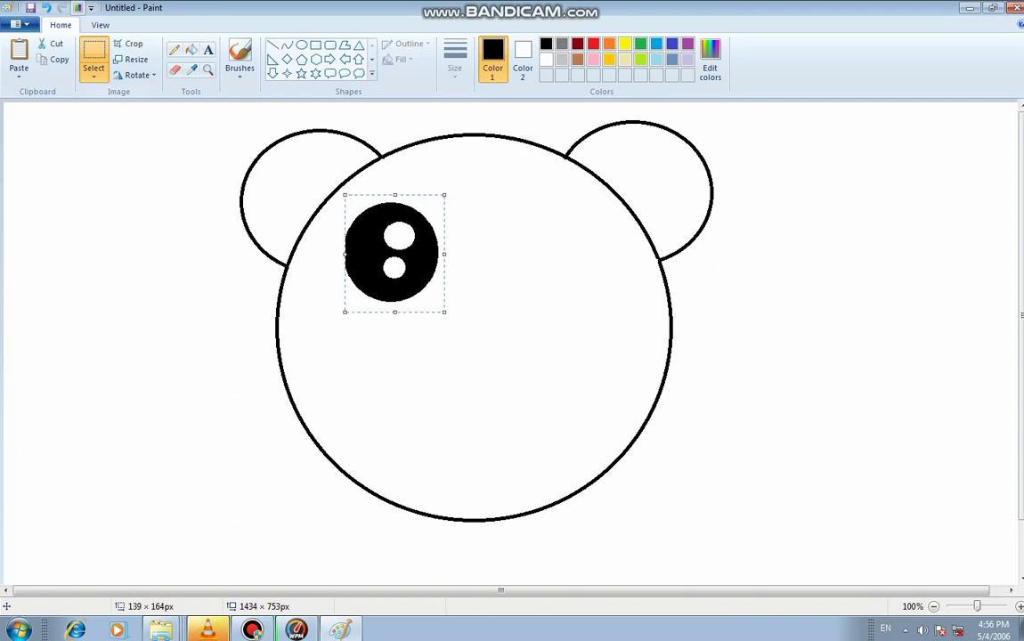
Step: Copy the widened eye and place the duplicate in the upper-right part of the head, level with the original
left_click(54, 59)
left_click(19, 53)
left_click_drag(50, 167, 546, 249)
left_click(626, 308)
Step: Rotate the copied eye right by 90° twice and nudge it 5 px to the left
left_click(136, 75)
left_click(162, 91)
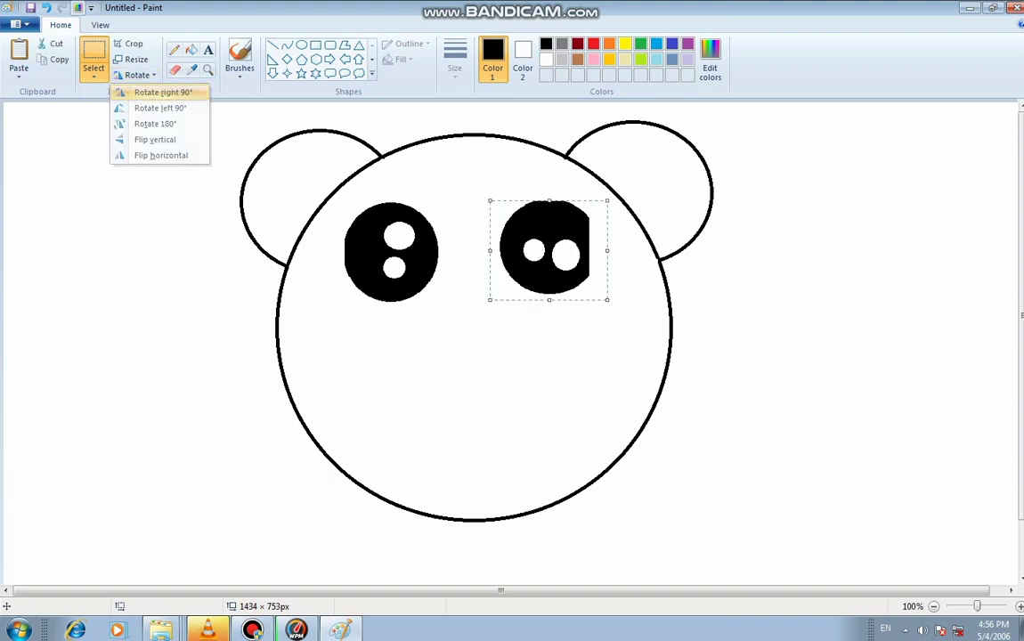
left_click(163, 91)
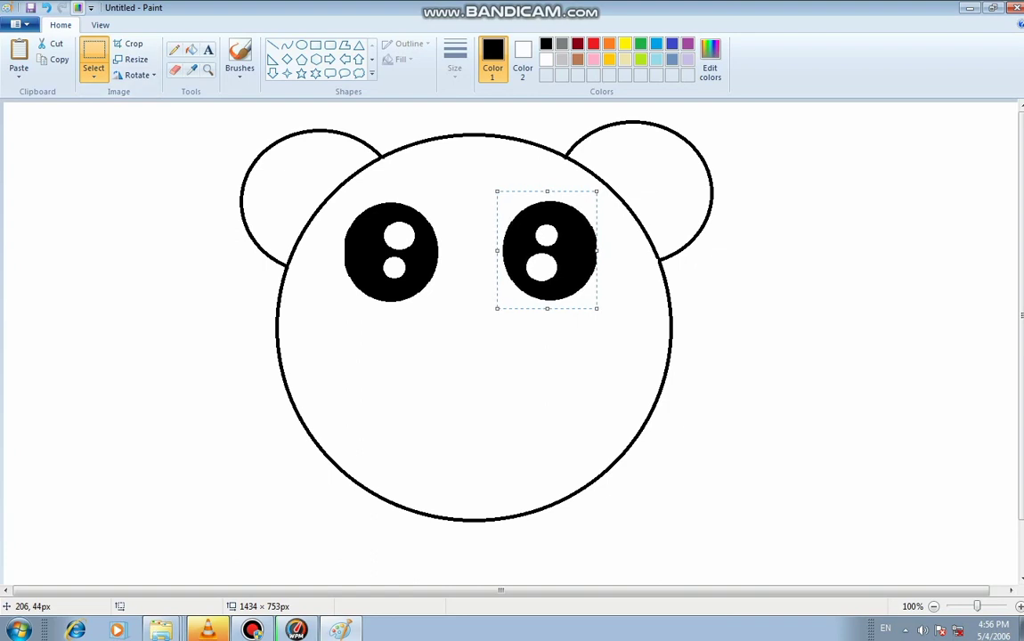
key("Left")
key("Left")
key("Left")
key("Left")
key("Left")
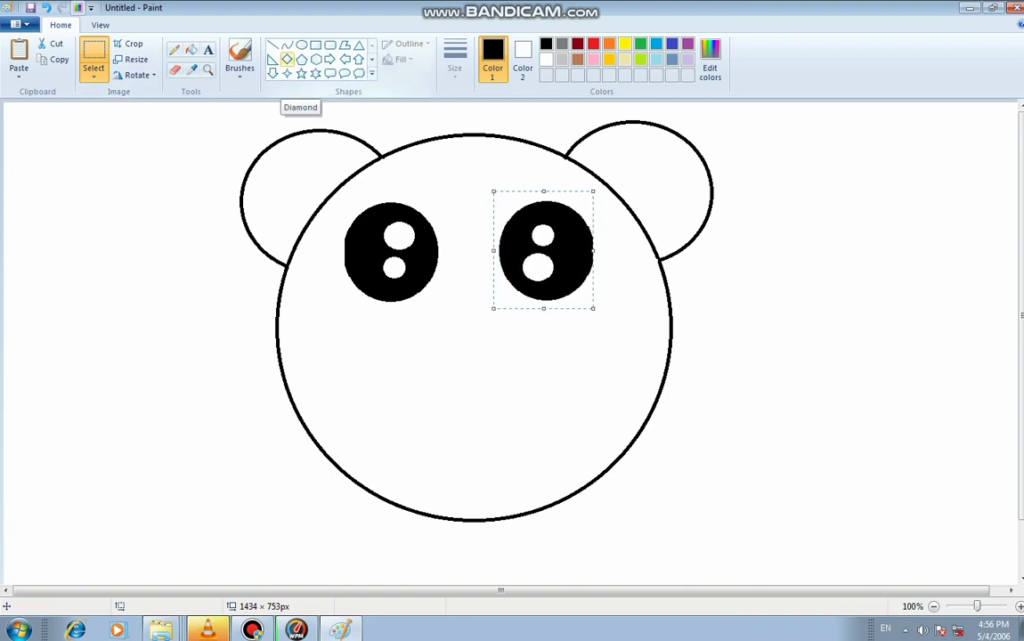
Step: Draw a small downward-pointing triangular nose from three straight lines, centred below the eyes
left_click(272, 45)
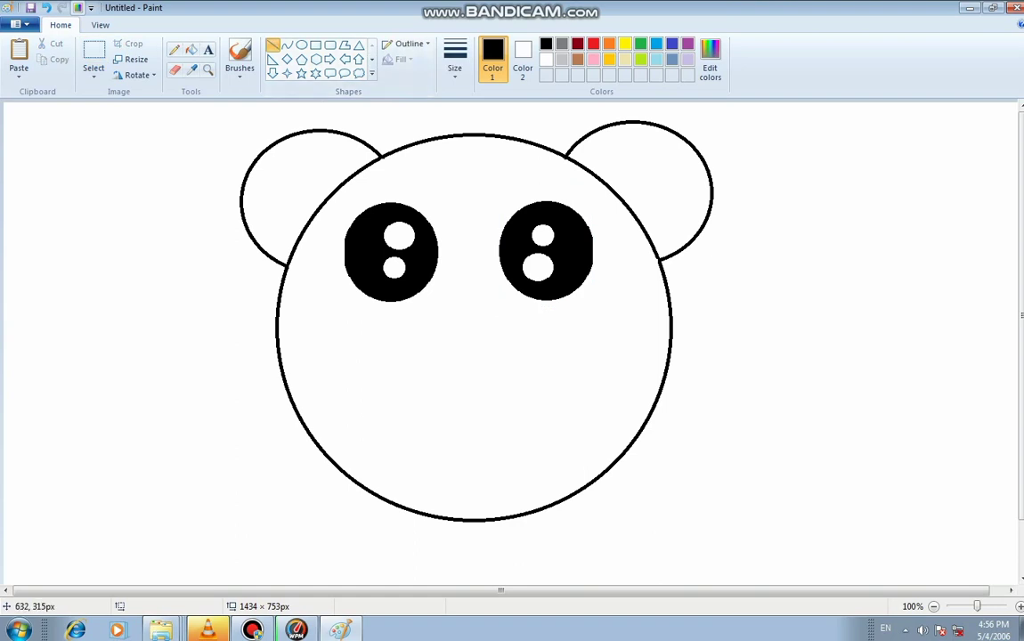
mouse_move(443, 325)
left_mouse_down()
mouse_move(498, 325)
mouse_move(467, 356)
mouse_move(498, 334)
left_mouse_up()
left_click(452, 344)
left_click(474, 383)
left_click(476, 385)
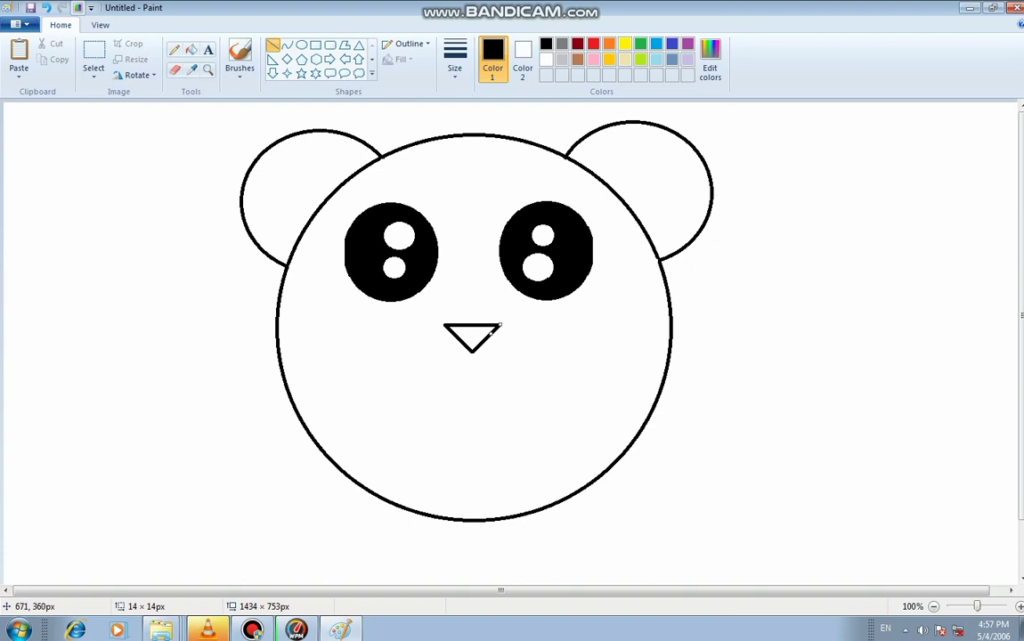
left_click(481, 359)
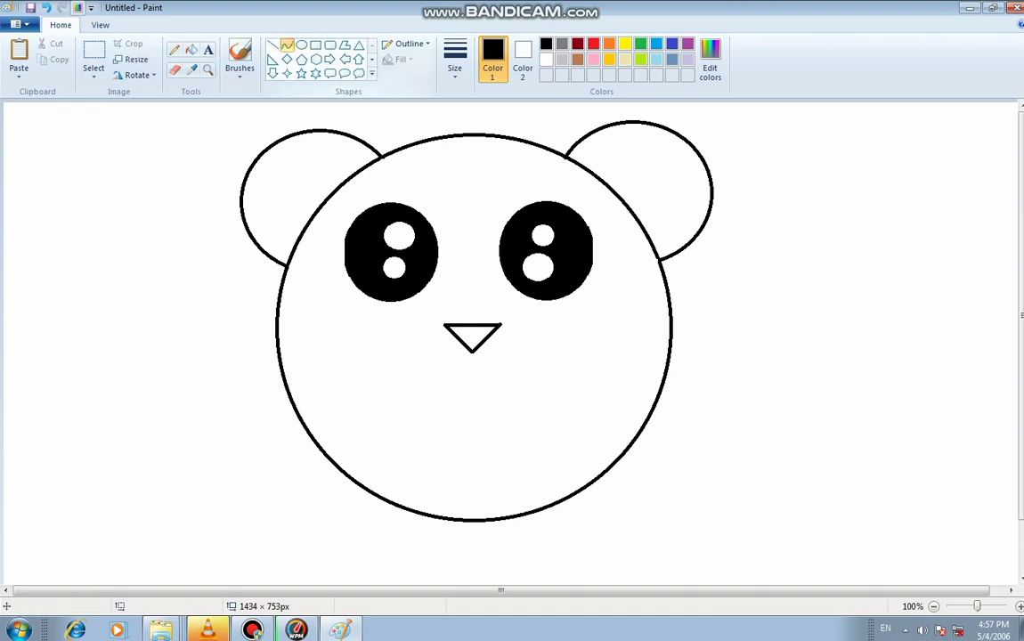
Step: Draw two mirrored curves about 107 px wide from the nose's lower tip to form the mouth
left_click(286, 44)
left_click_drag(473, 352, 450, 369)
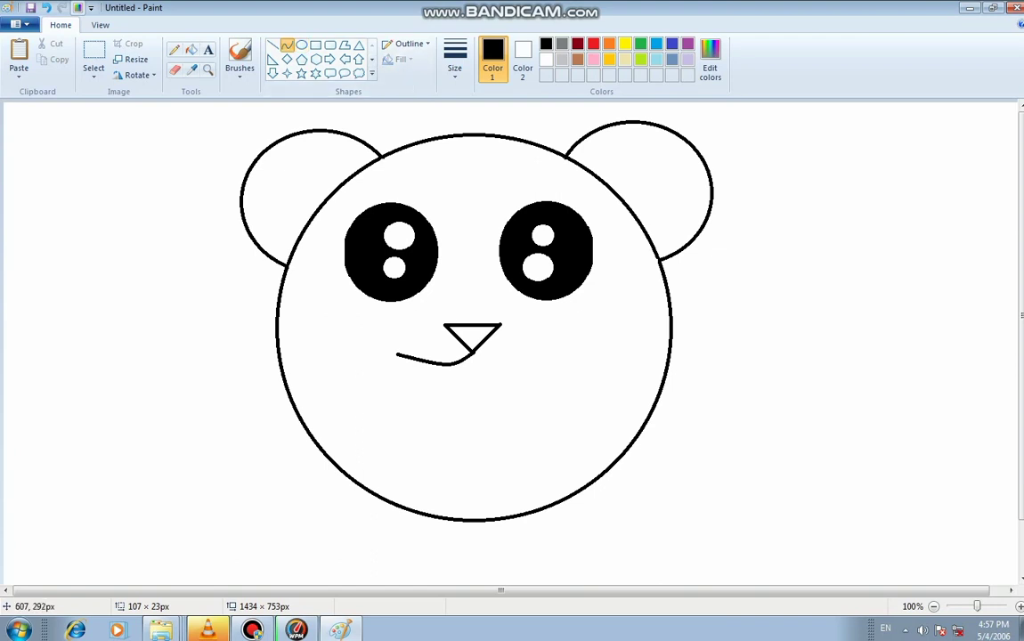
left_click_drag(470, 352, 505, 374)
Step: Select the nose and mouth together and shift them slightly to the left and up
left_click(94, 52)
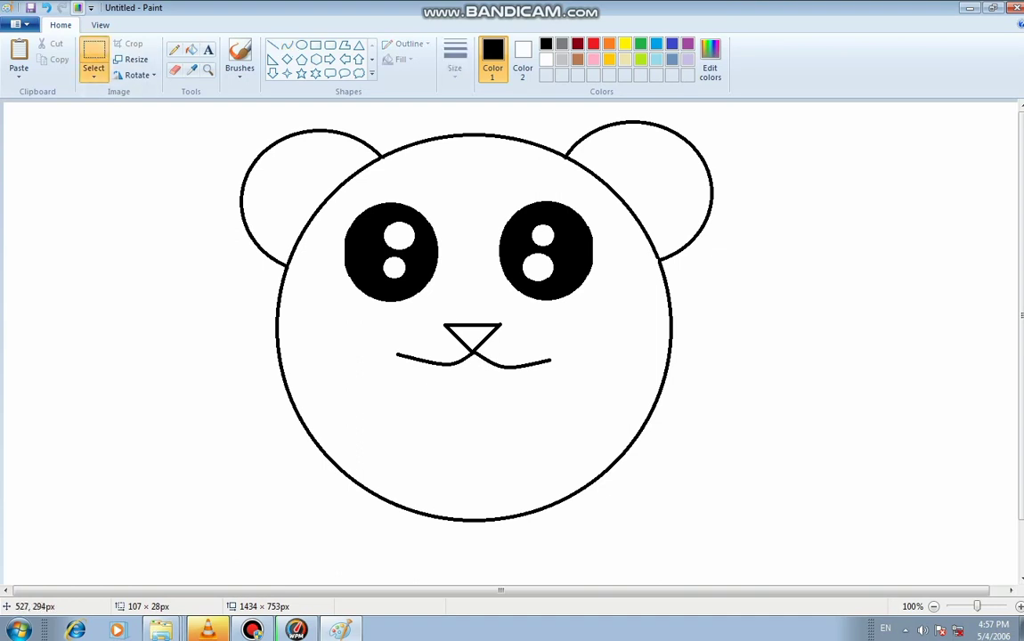
left_click_drag(383, 309, 554, 388)
left_click_drag(468, 348, 461, 347)
left_click(536, 416)
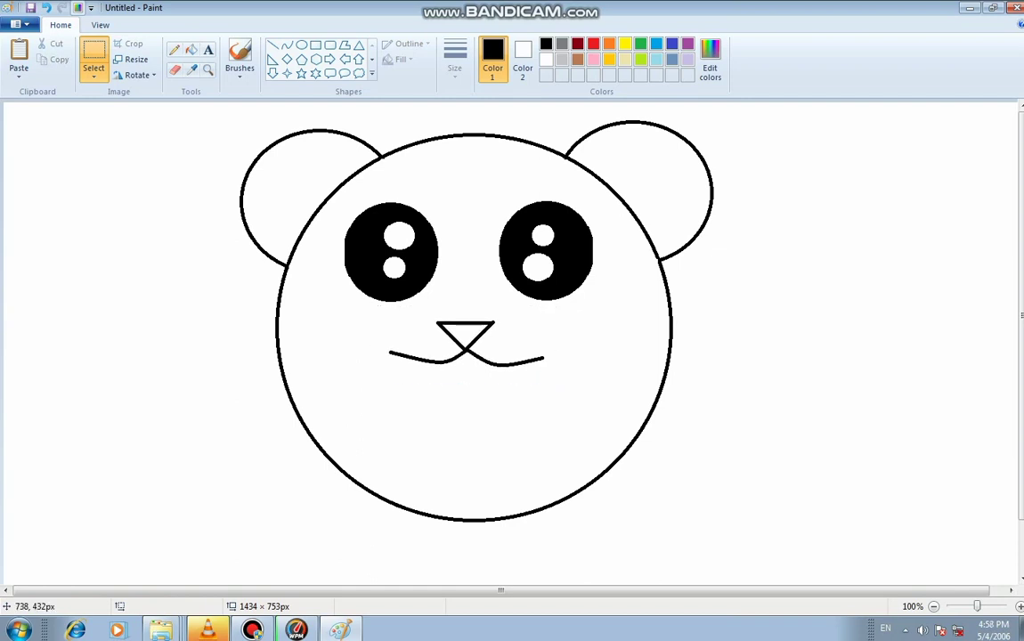
Step: Draw a circle about 159 × 147 px for a paw and move it clear of the head's lower-left edge
left_click(301, 45)
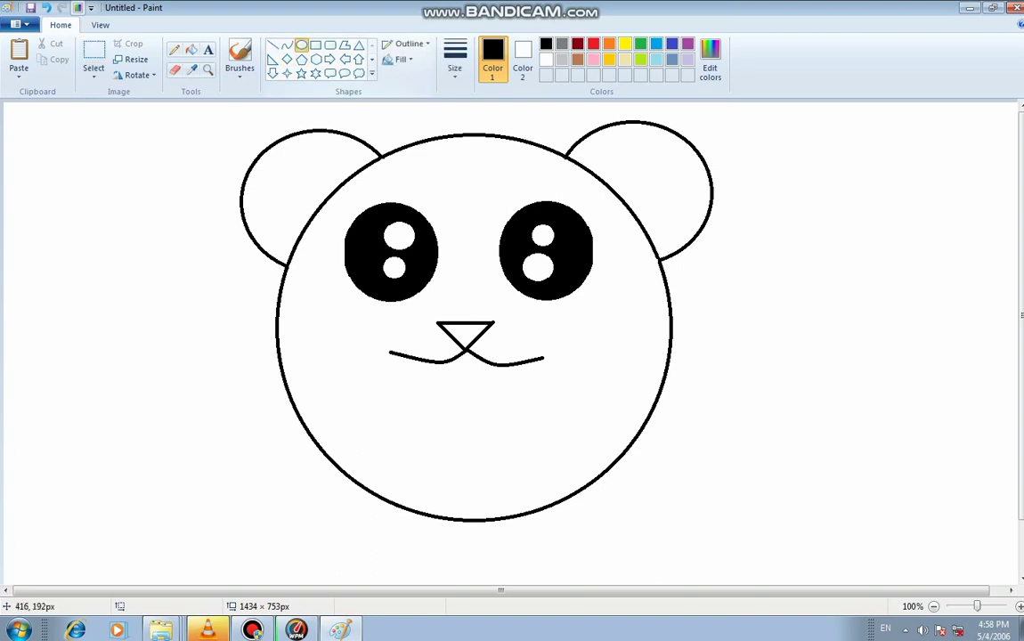
left_click_drag(268, 380, 383, 484)
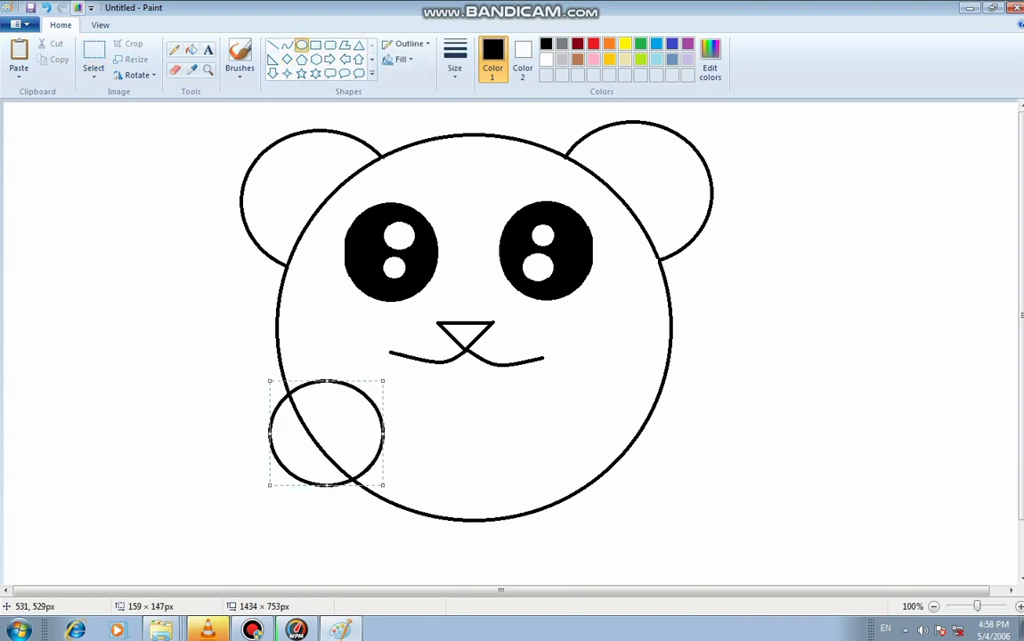
left_click_drag(336, 406, 221, 406)
Step: Copy the paw circle and place the duplicate over the head's lower-right edge
left_click(94, 54)
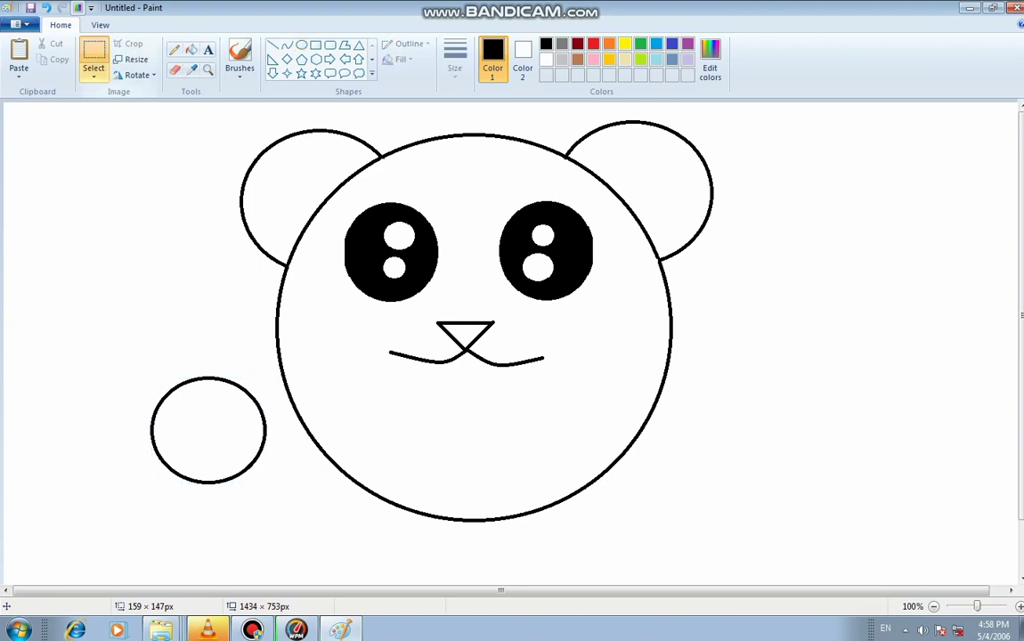
left_click_drag(140, 360, 273, 500)
left_click(59, 59)
left_click(19, 58)
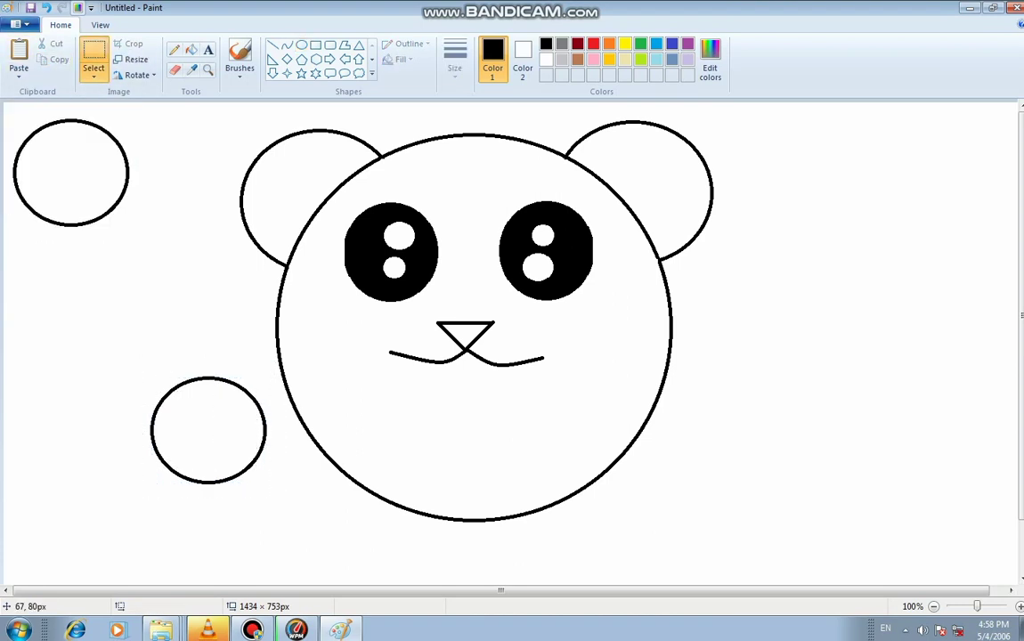
left_click_drag(74, 159, 609, 431)
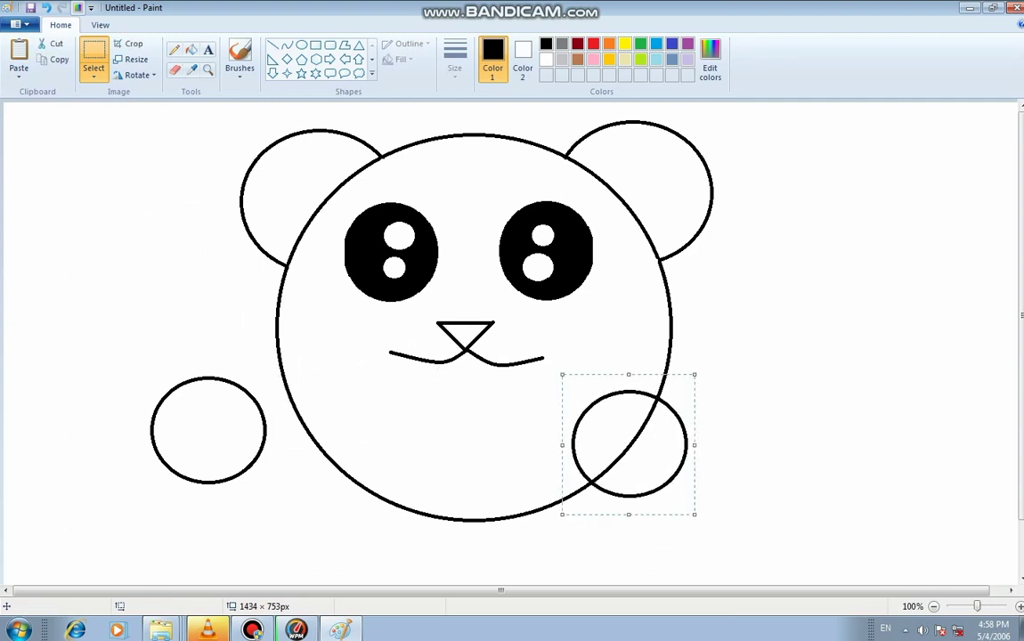
Step: Move the original paw circle over the head's lower-left edge and deselect it
left_click_drag(117, 353, 270, 496)
left_click_drag(209, 429, 325, 452)
left_click_drag(155, 319, 156, 321)
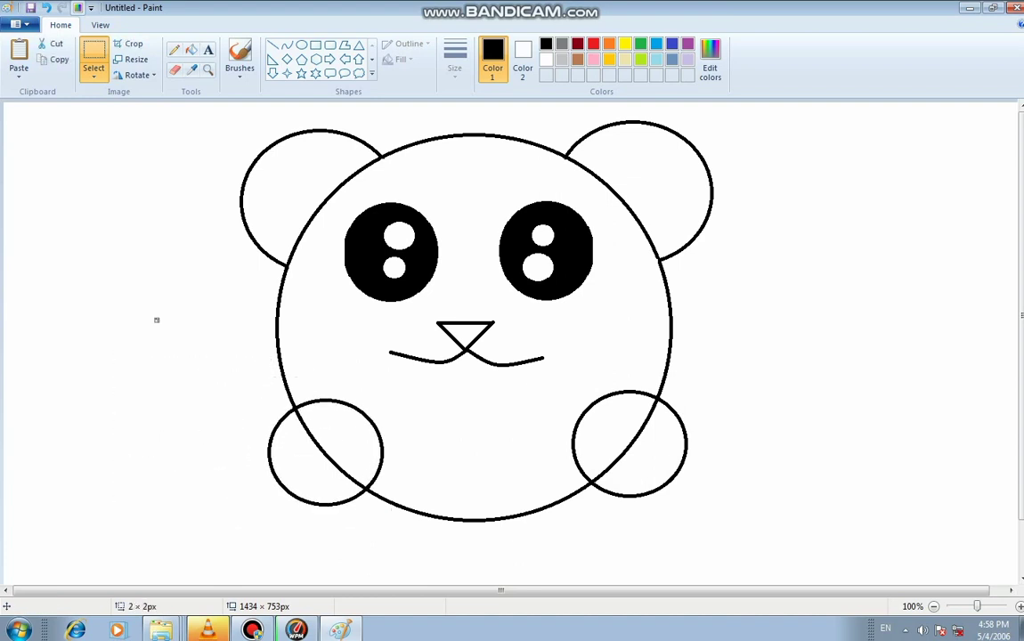
Step: Draw a heart shape about 270 × 218 px between the two paw circles, extending below the head
scroll(320, 59, "down", 1)
left_click(272, 73)
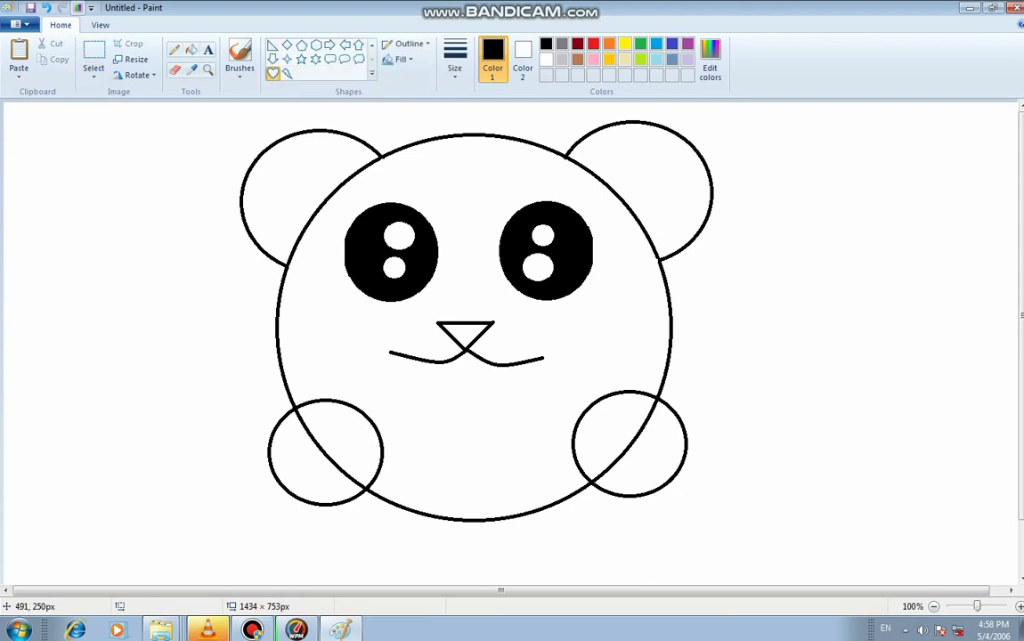
left_click_drag(377, 397, 568, 551)
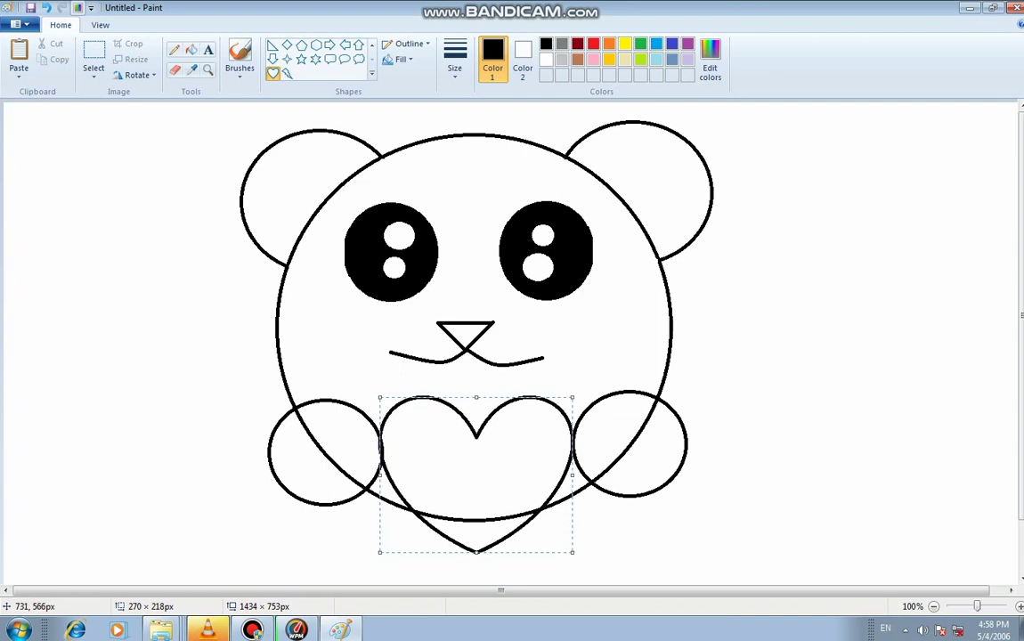
left_click(91, 240)
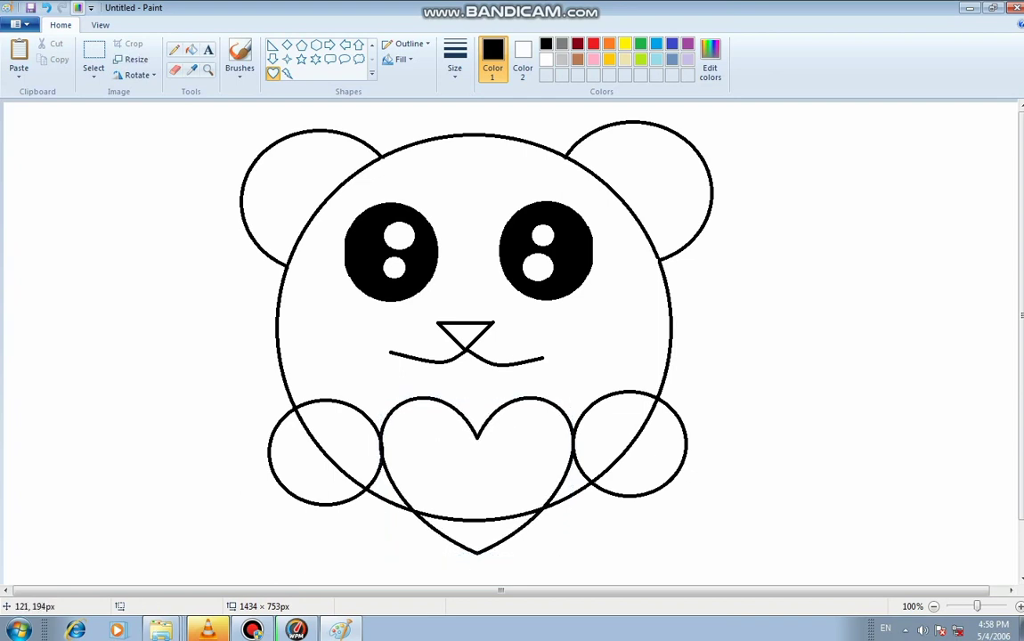
Step: Fill both ears and all sections of the two paw circles with black
left_click(192, 50)
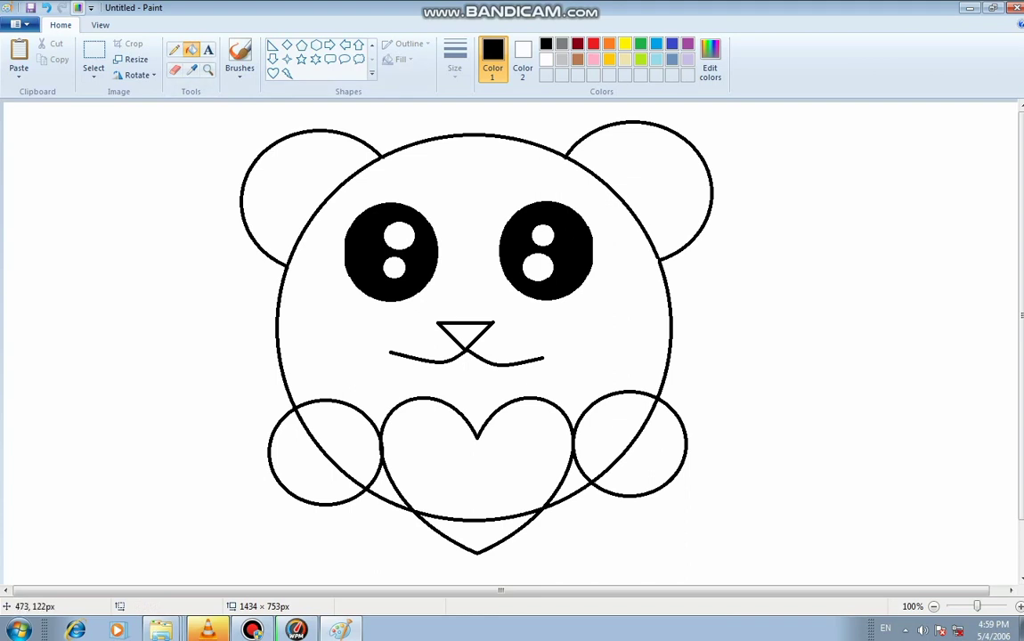
left_click(327, 180)
left_click(673, 173)
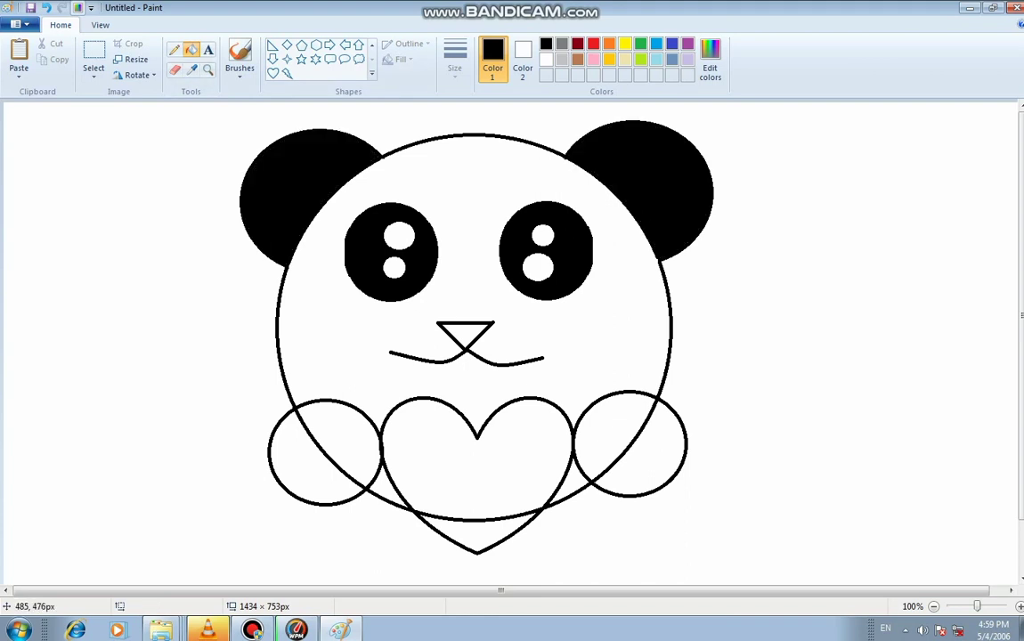
left_click(298, 454)
left_click(354, 428)
left_click(605, 419)
left_click(666, 458)
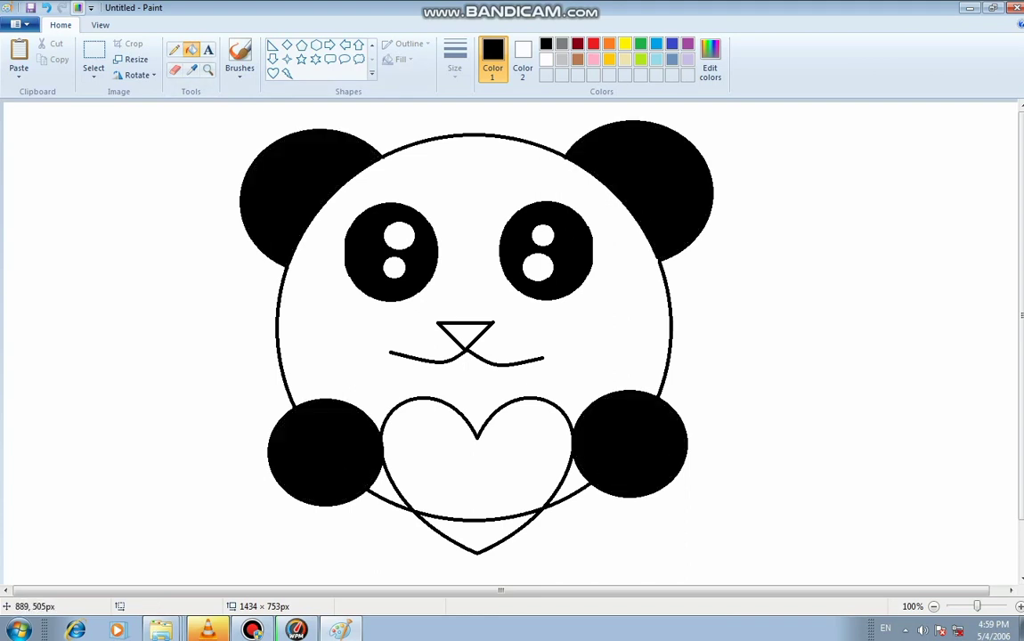
Step: Erase small gaps in the head outline just inside the heart's edges, and fill the heart and the enclosed outline segment with red
left_click(593, 44)
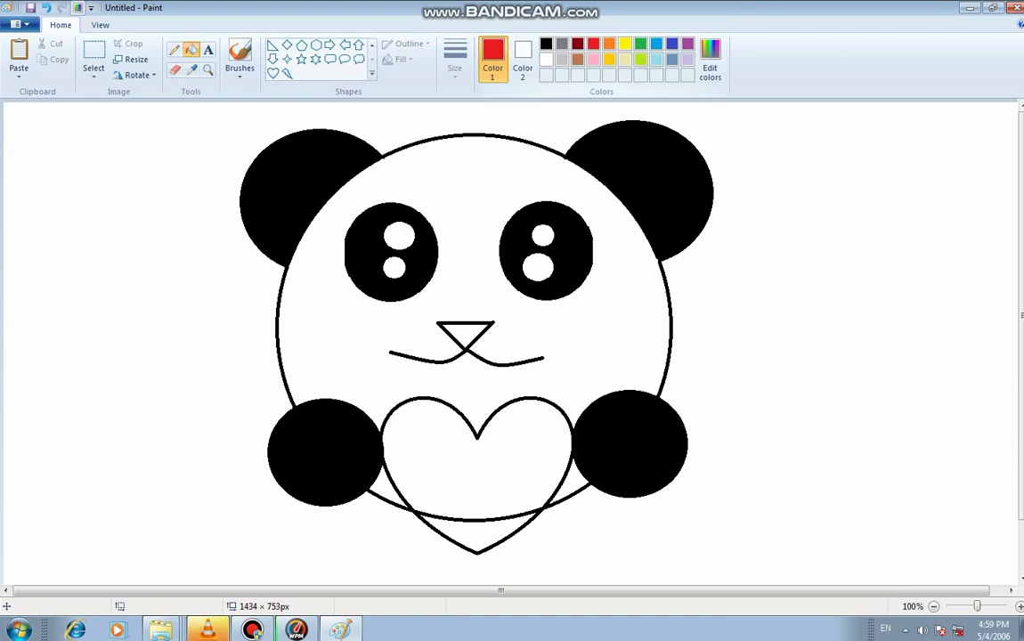
left_click(175, 70)
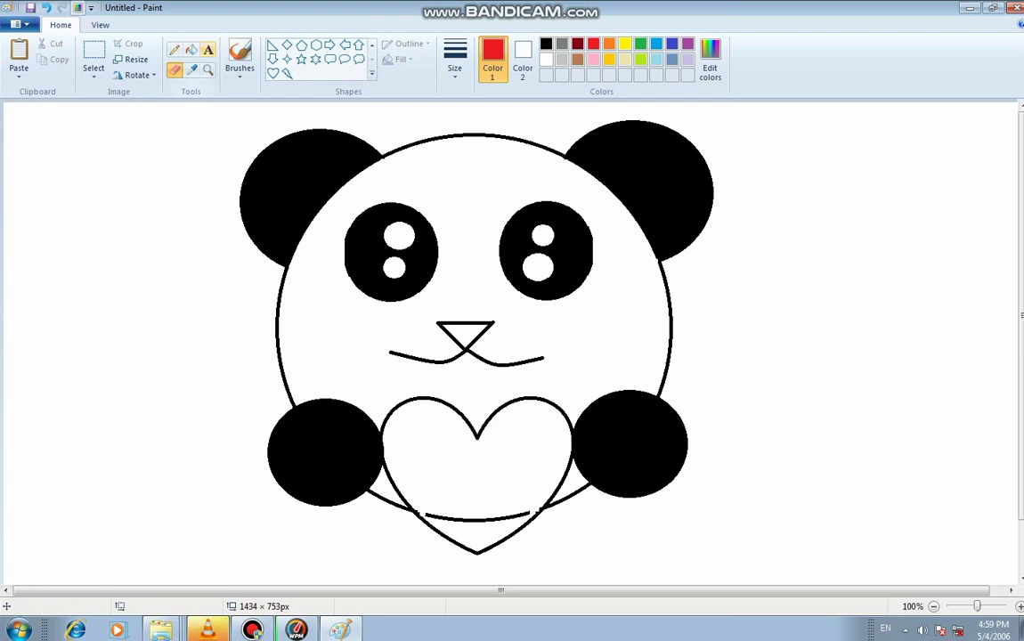
left_click(192, 49)
left_click(462, 506)
left_click(462, 518)
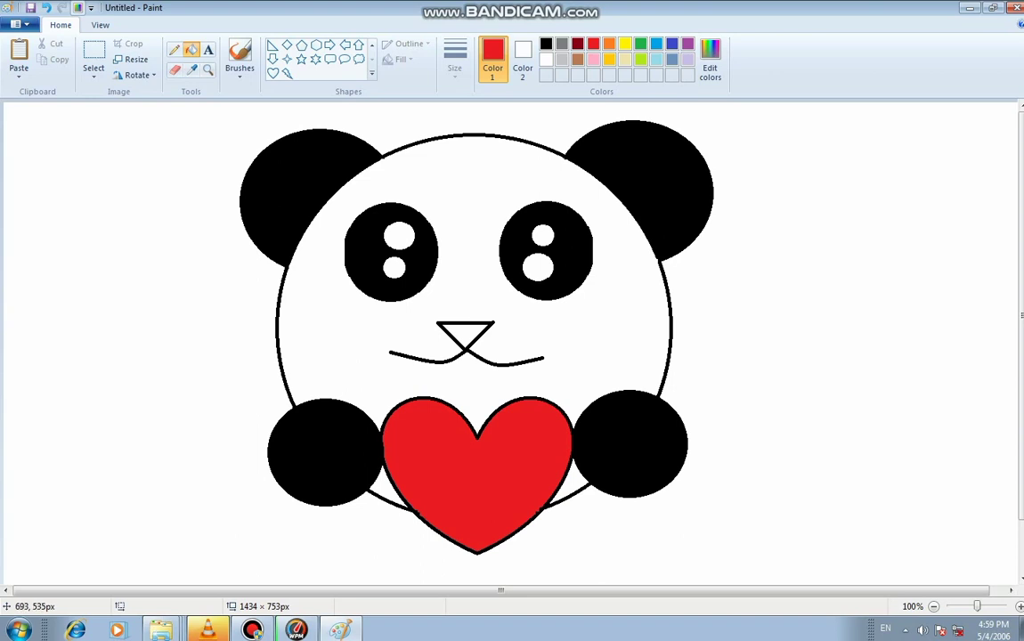
Step: Fill the triangular nose with light pink
left_click(593, 58)
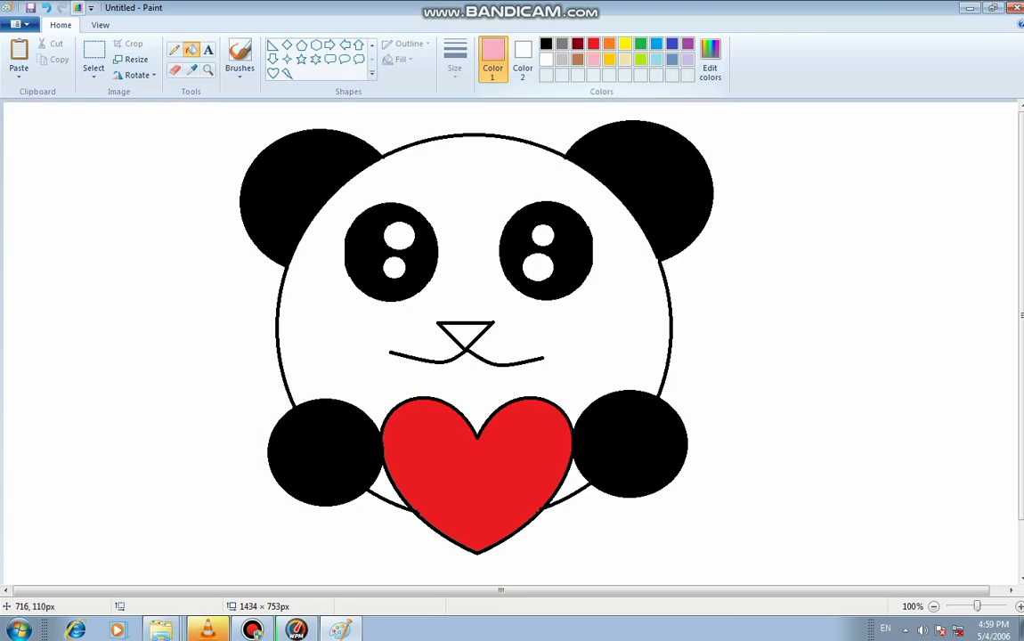
left_click(464, 330)
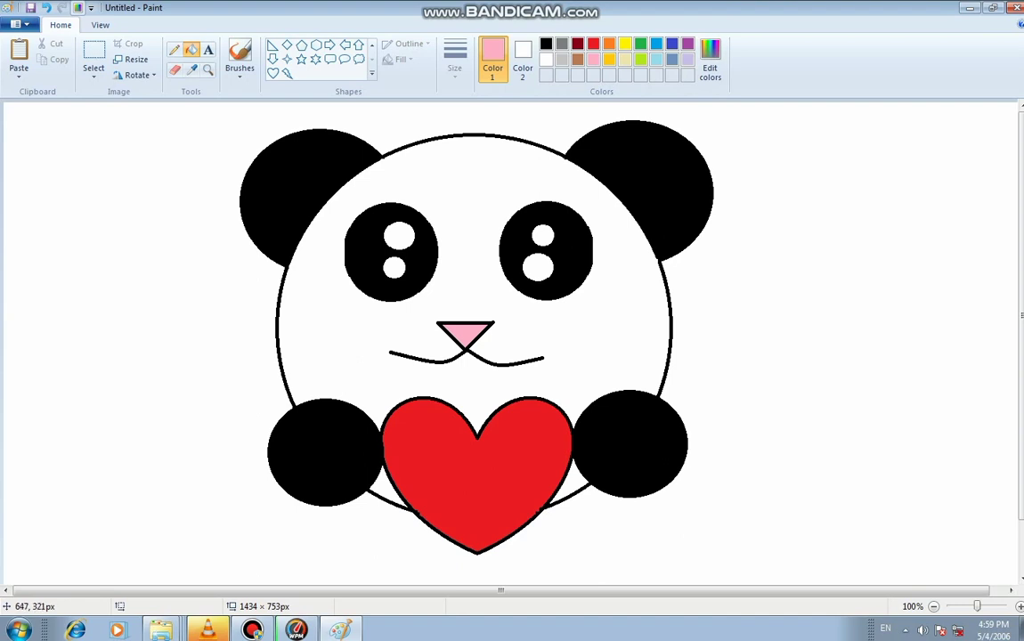
Step: Erase gaps at the ends of the two head outline segments between the paws and the heart, and fill both segments with white
left_click(174, 70)
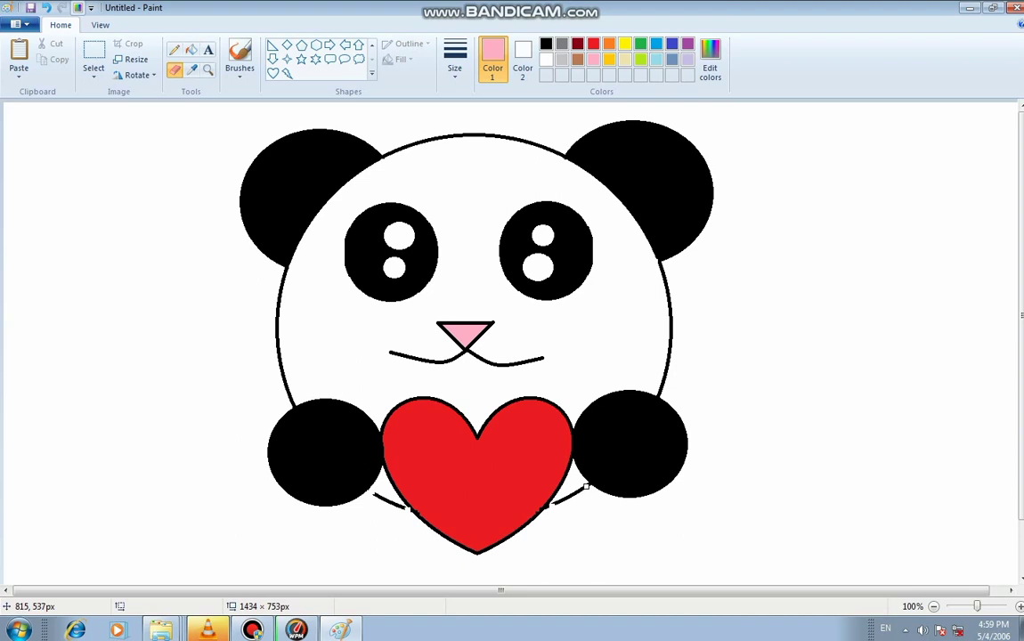
left_click(190, 50)
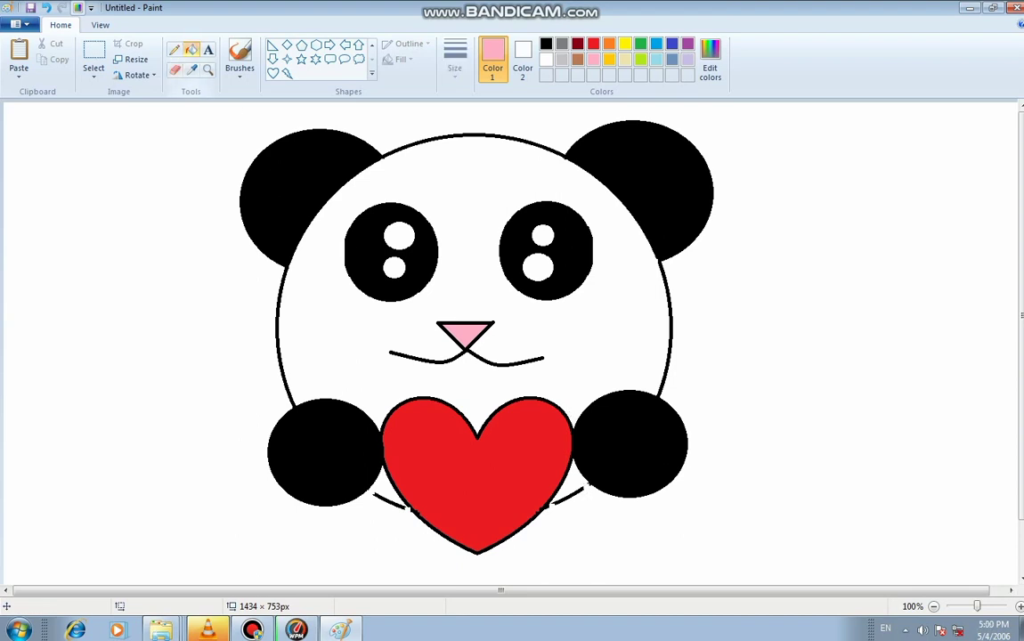
left_click(396, 503)
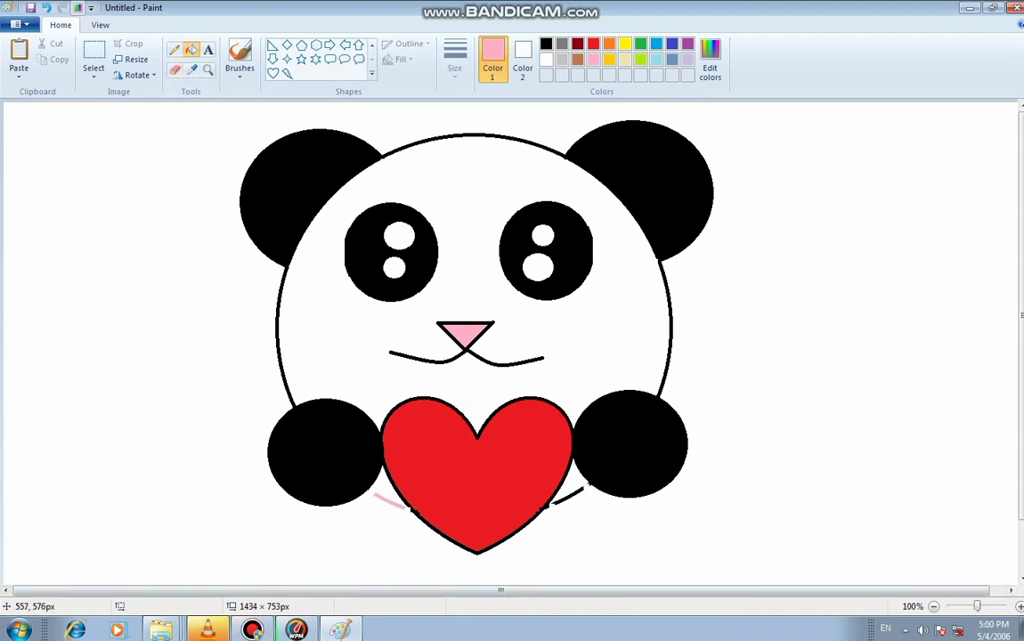
left_click(545, 58)
left_click(396, 503)
left_click(570, 495)
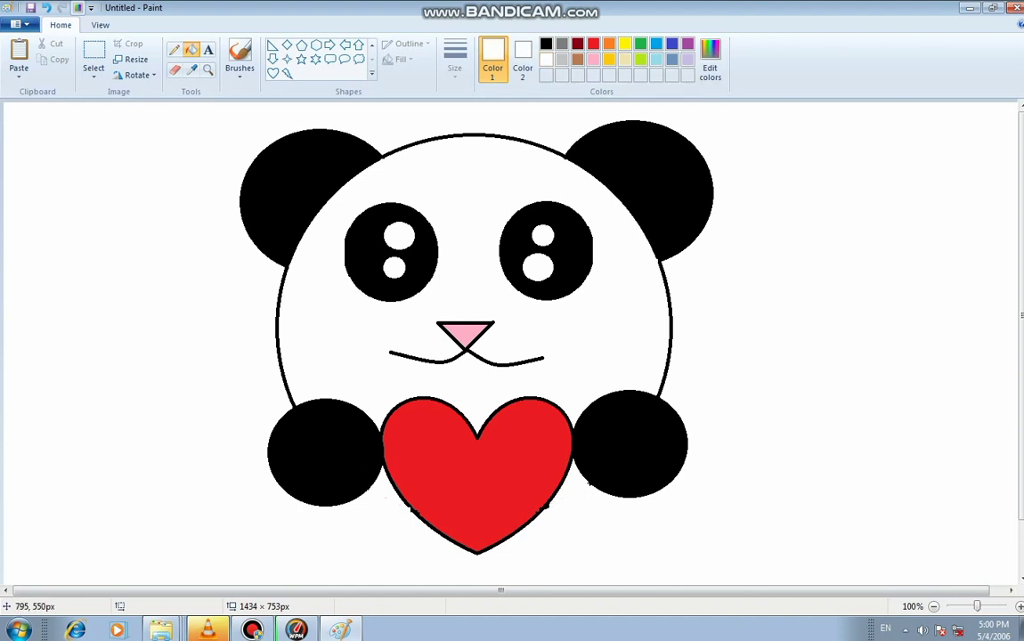